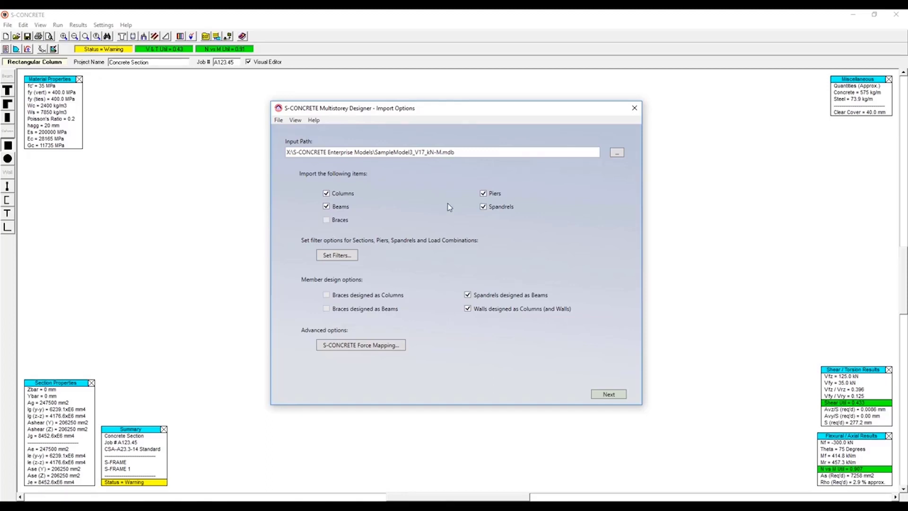
left_click(338, 255)
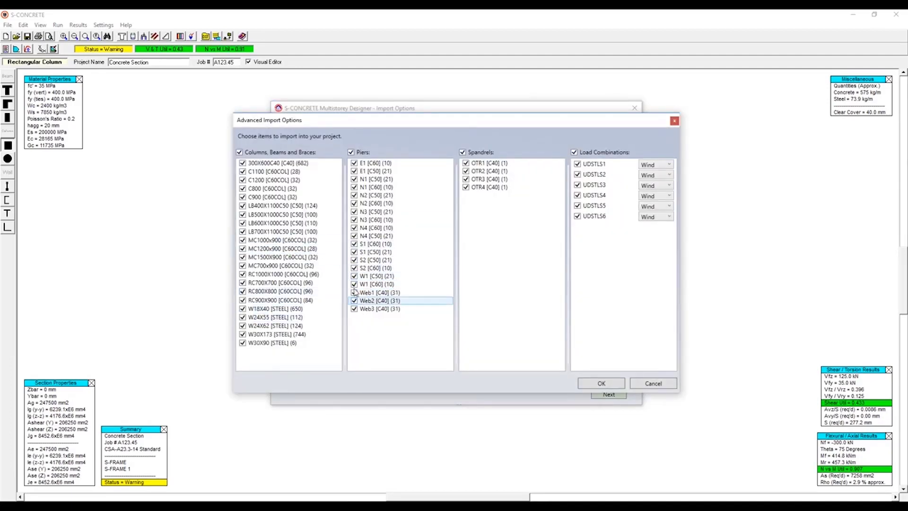
left_click_drag(290, 310, 282, 341)
right_click(283, 340)
left_click(312, 343)
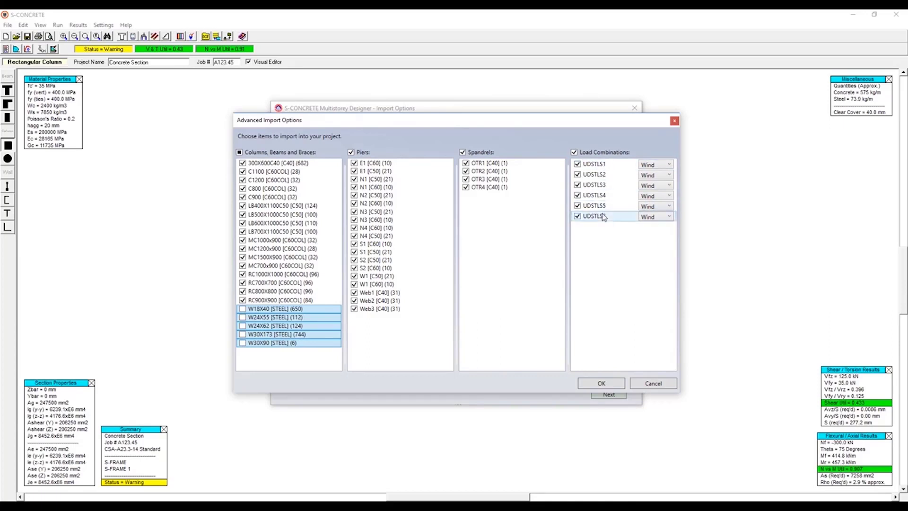
left_click(650, 196)
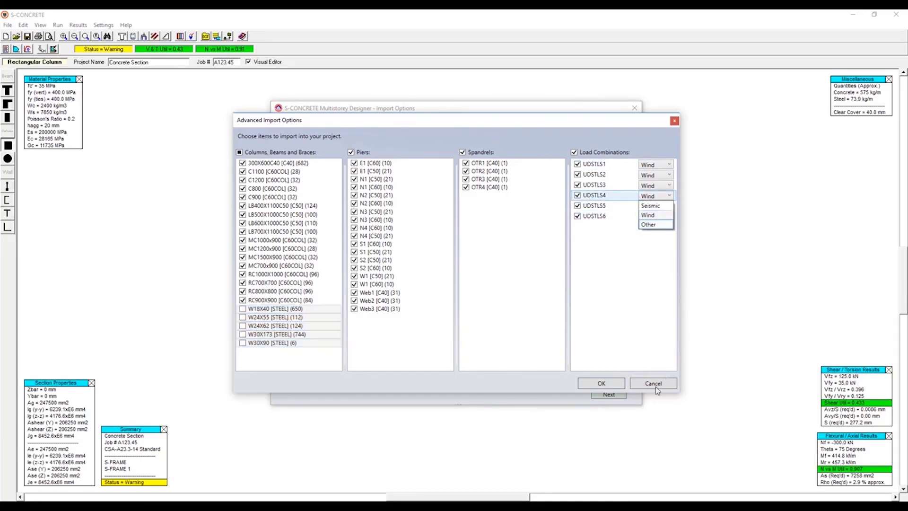
left_click(633, 386)
left_click(633, 385)
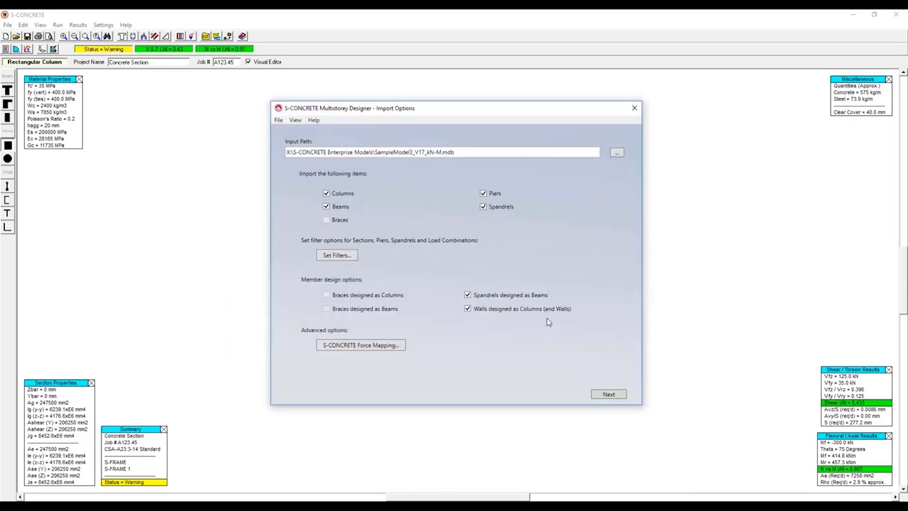
- Import the model and show the CSA 2014 wall design standards with Canadian bars
left_click(601, 395)
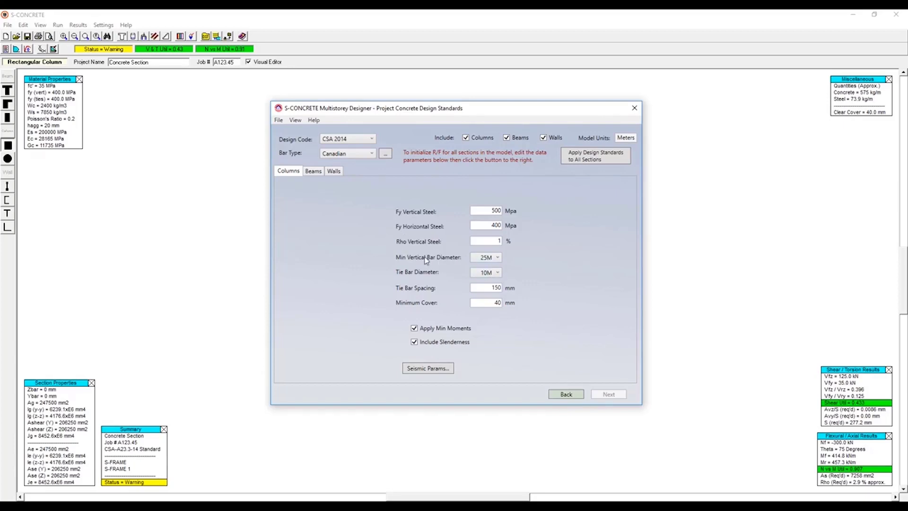
left_click(334, 173)
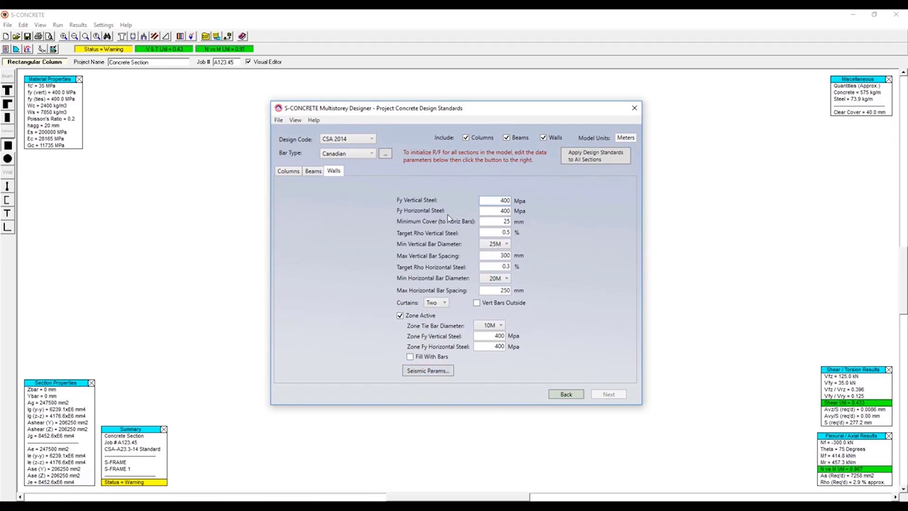
left_click(445, 375)
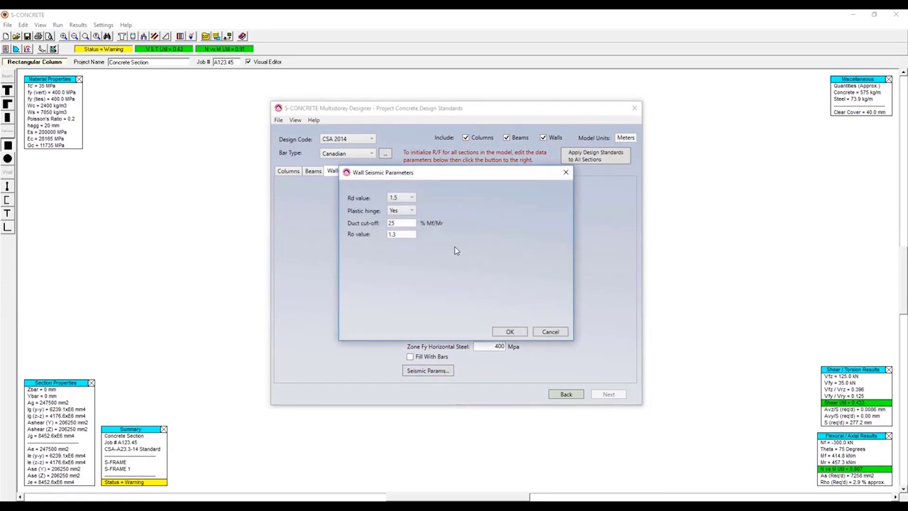
left_click(411, 198)
left_click(397, 218)
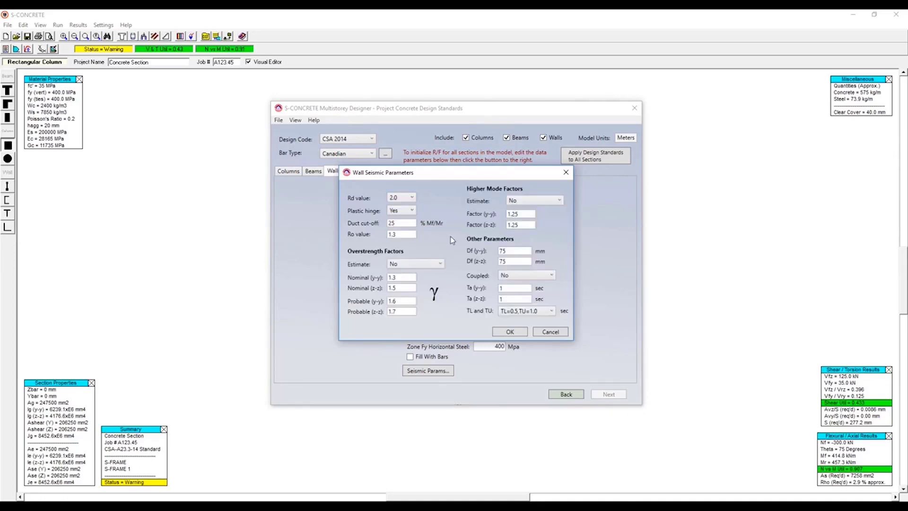
left_click(560, 334)
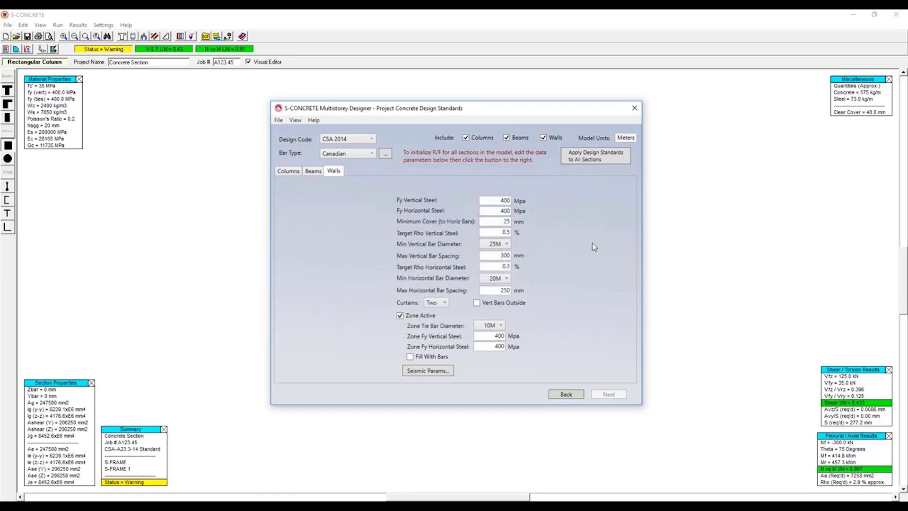
- Apply standards to all sections, select STORY11–STORY15, and open wall 1000-E1_4599x600_C50's design form
left_click(610, 164)
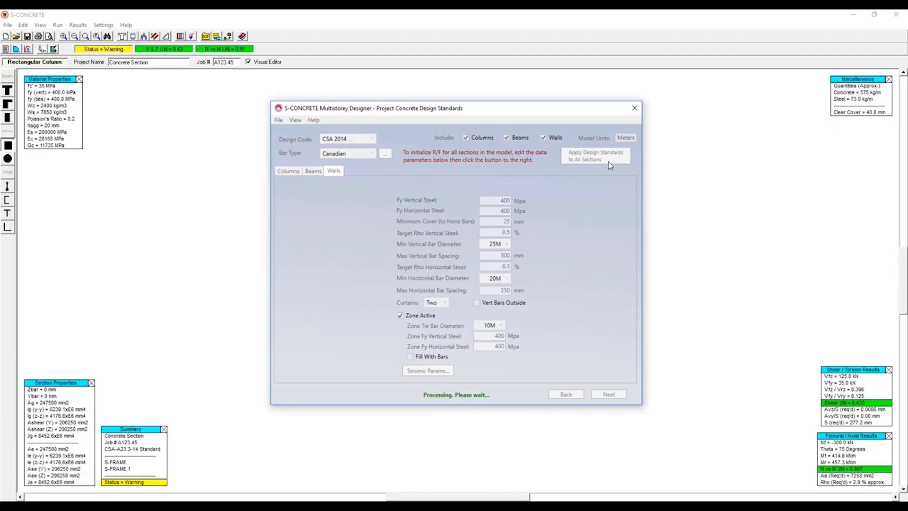
left_click(529, 291)
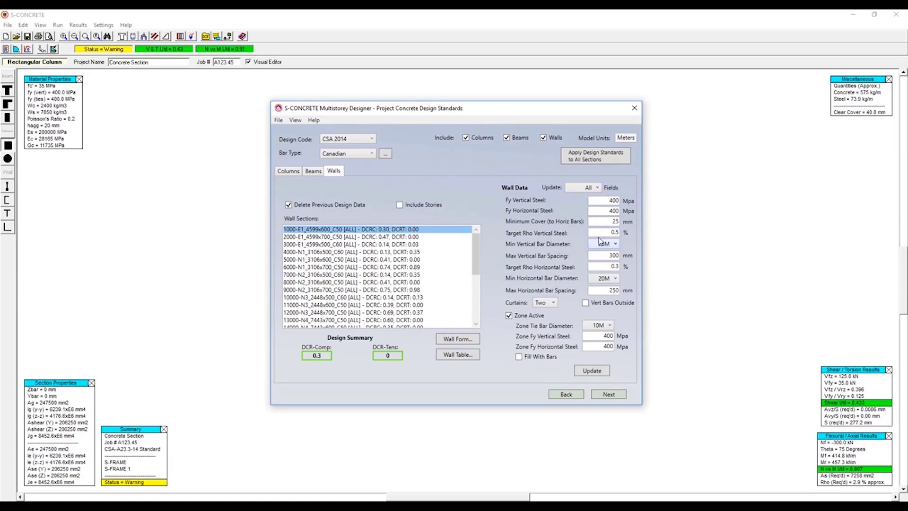
left_click(421, 211)
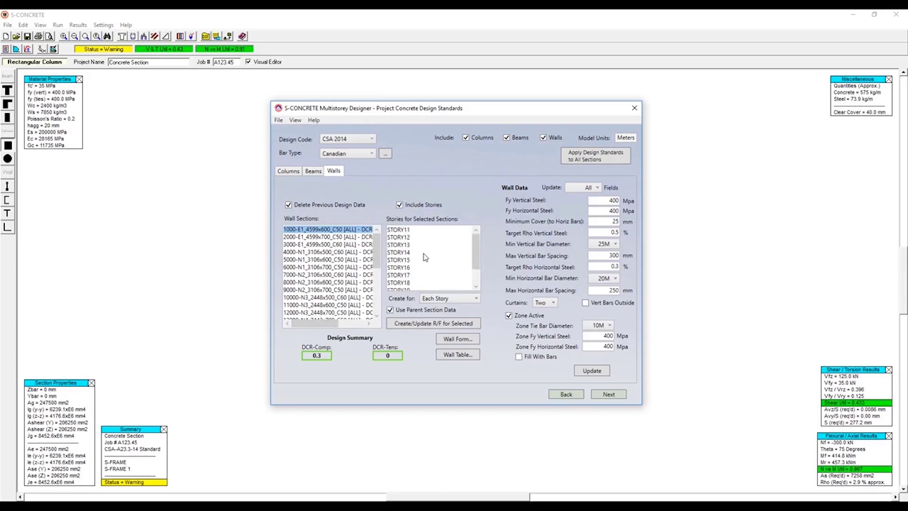
left_click_drag(419, 230, 421, 261)
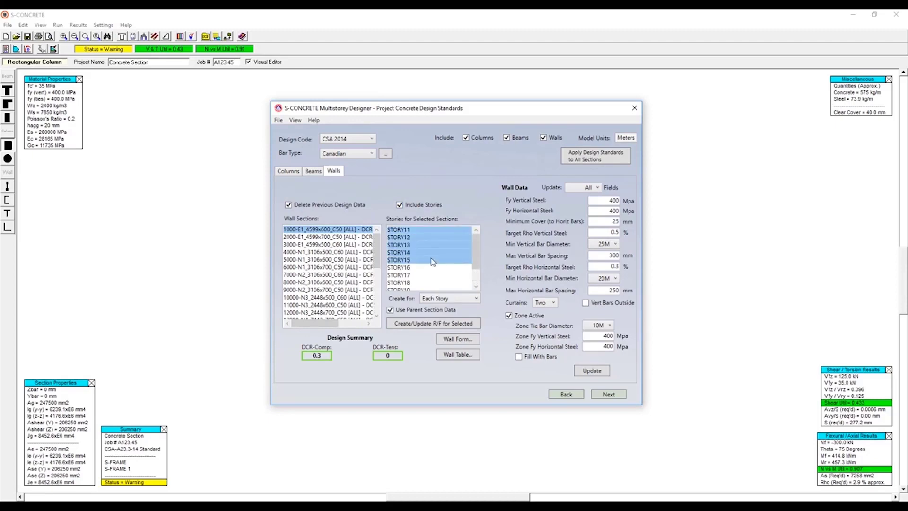
left_click(407, 208)
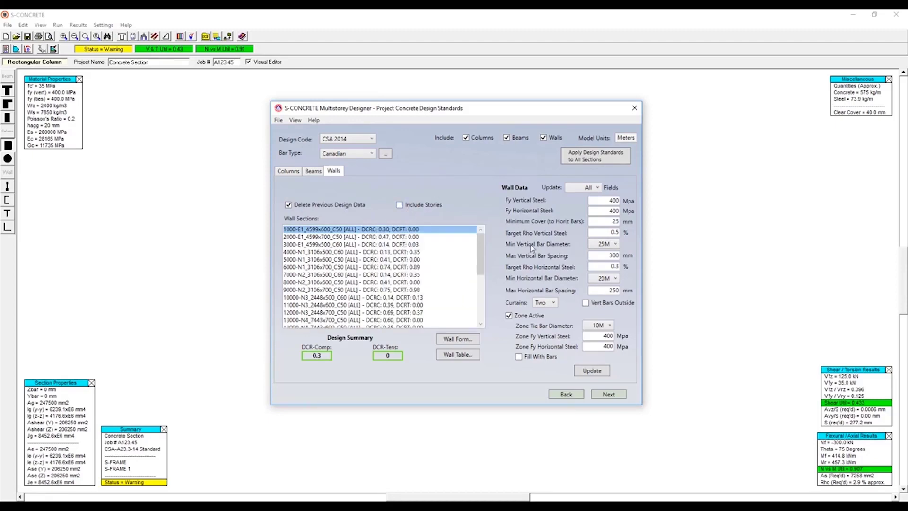
left_click(459, 339)
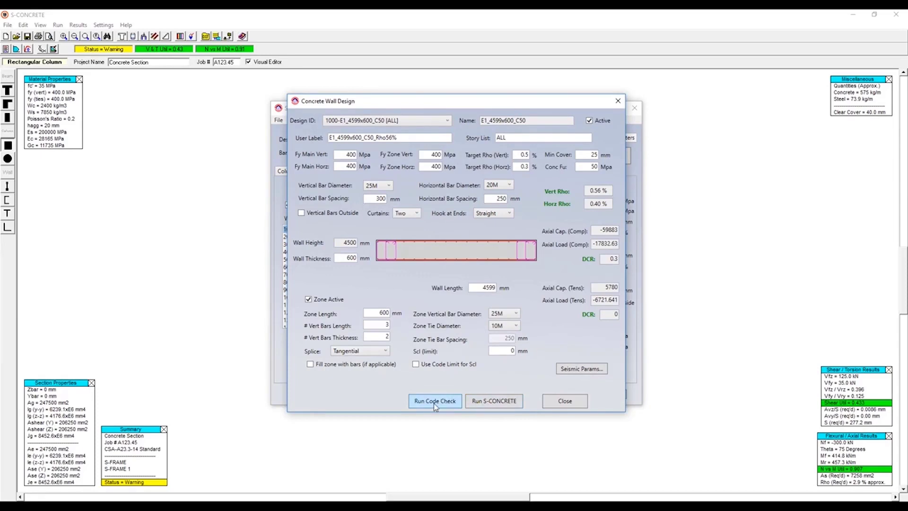
- Close the Concrete Wall Design form and continue to the SCO File Creator
left_click(563, 406)
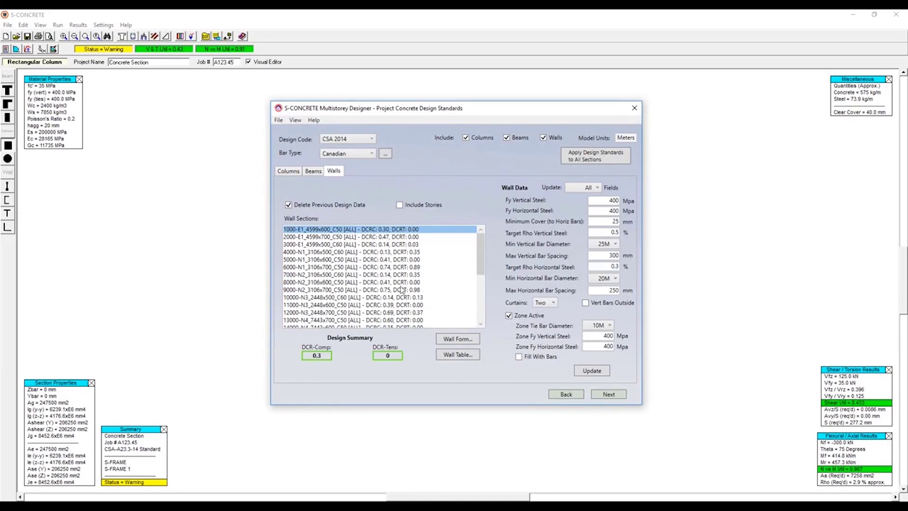
left_click(606, 395)
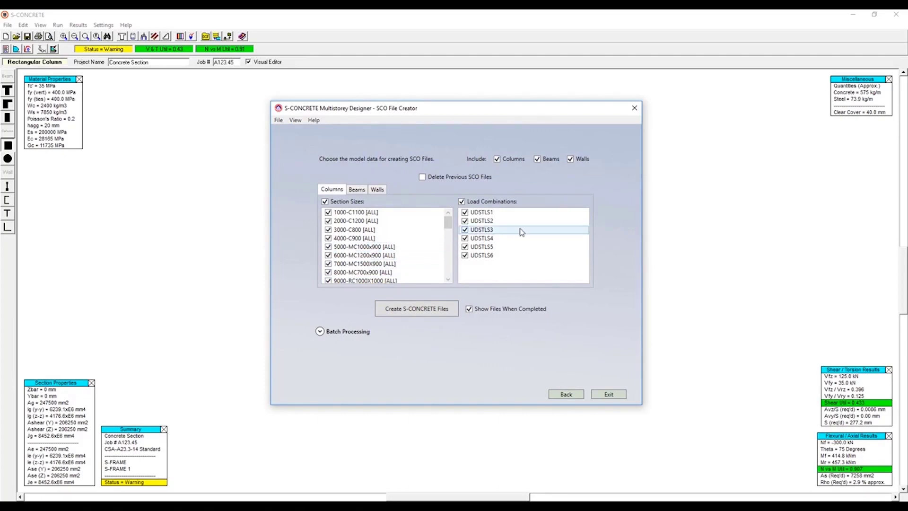
- Create the S-CONCRETE files and open 1000-E1_4599x600_C50_50[ALL].SCO from Walls\BySection
left_click(407, 312)
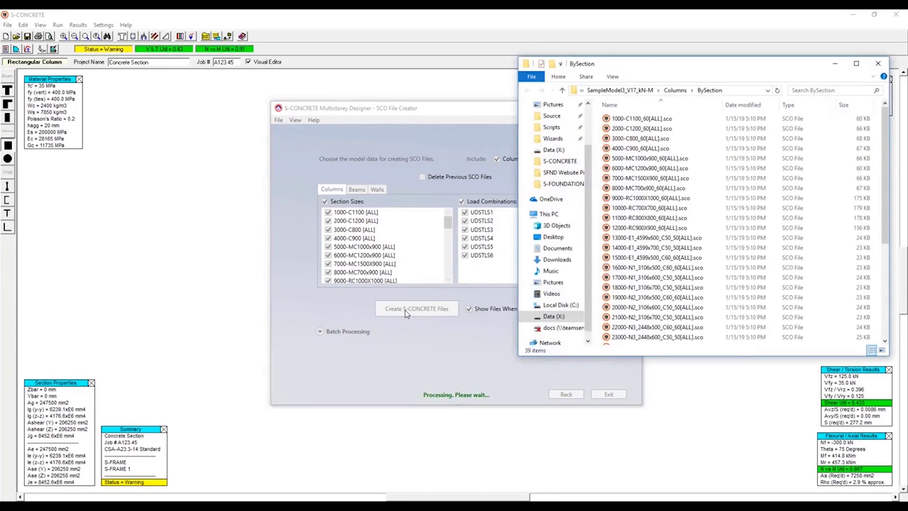
scroll(662, 252, "down", 1)
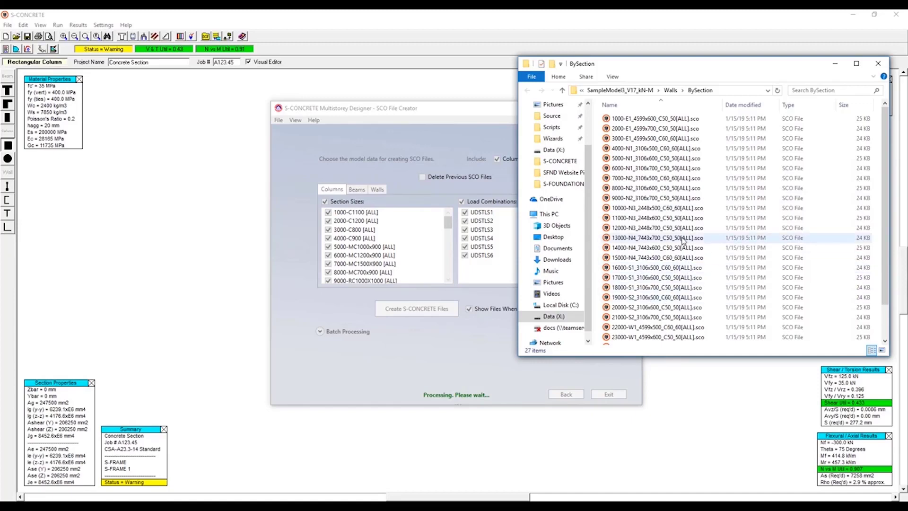
left_click(657, 121)
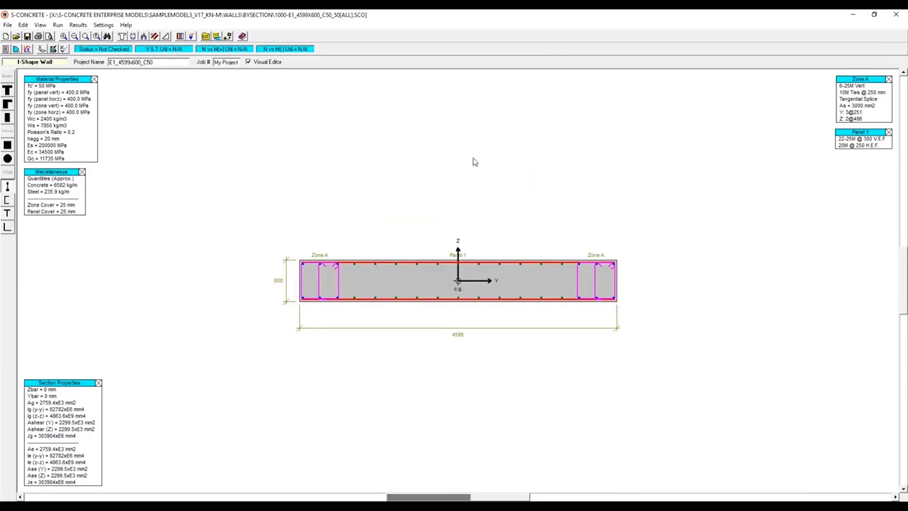
- Close the wall file and view IShape_Orient0.SCO's Warning results (0.258, 0.243) in Batch Report.pdf
left_click(903, 13)
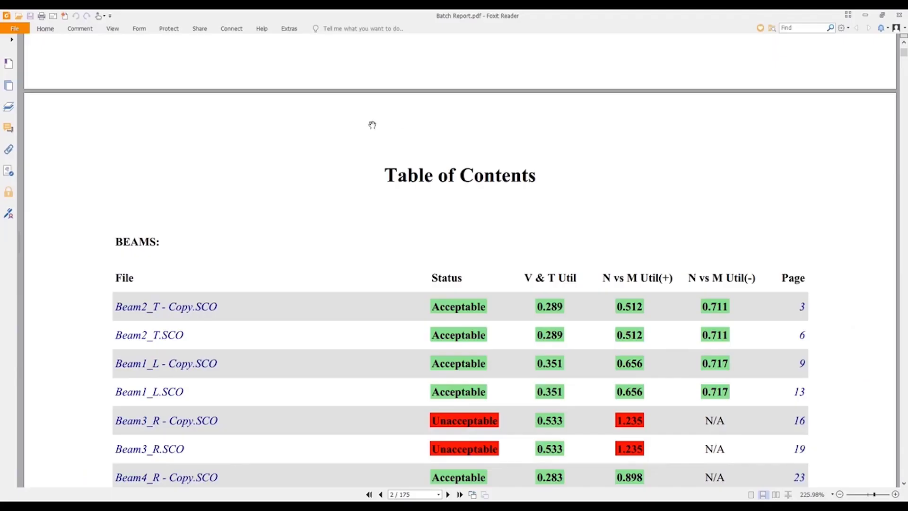
scroll(367, 227, "down", 10)
scroll(387, 210, "down", 3)
scroll(386, 210, "down", 2)
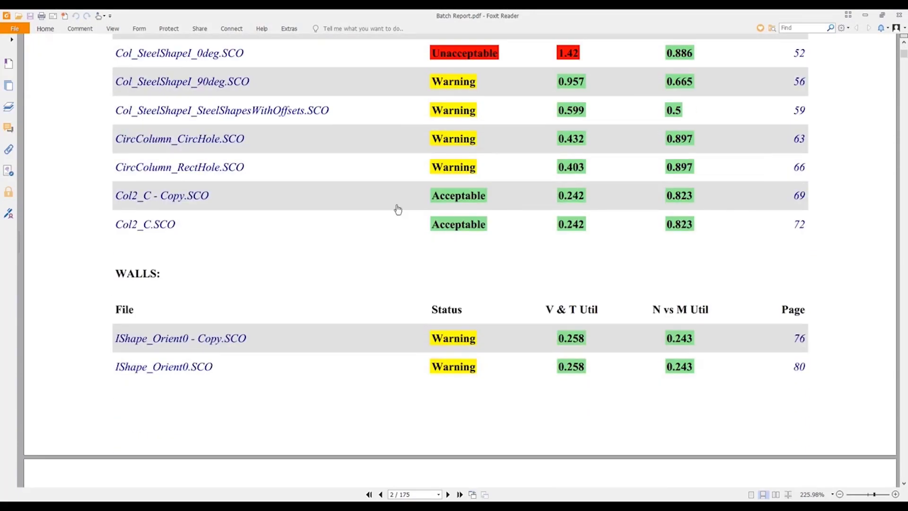
left_click(175, 370)
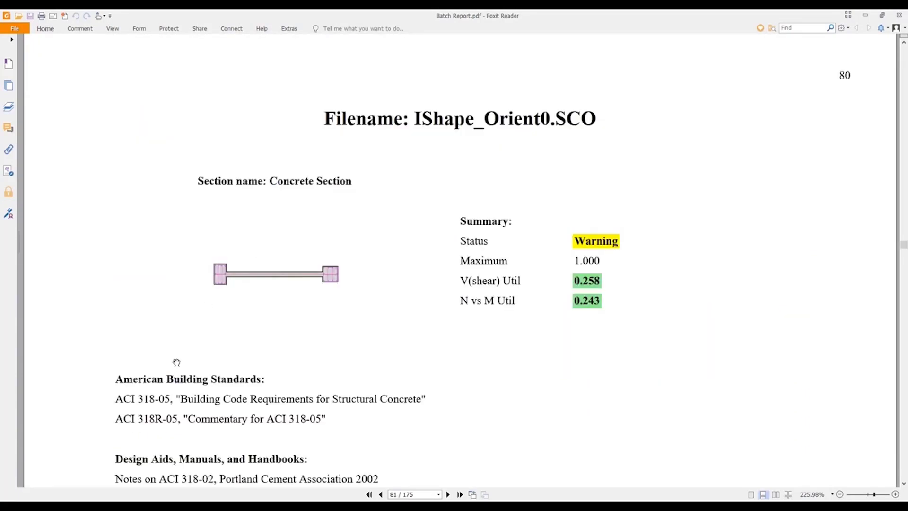
scroll(260, 306, "down", 12)
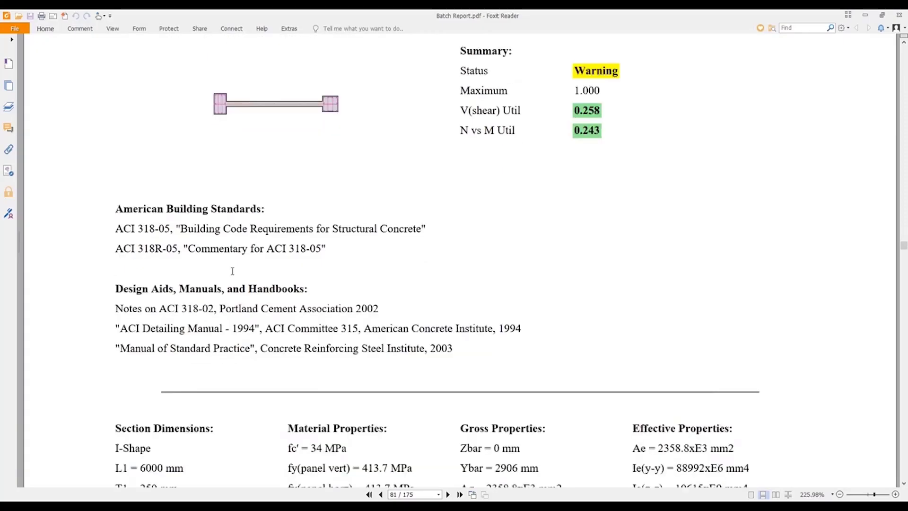